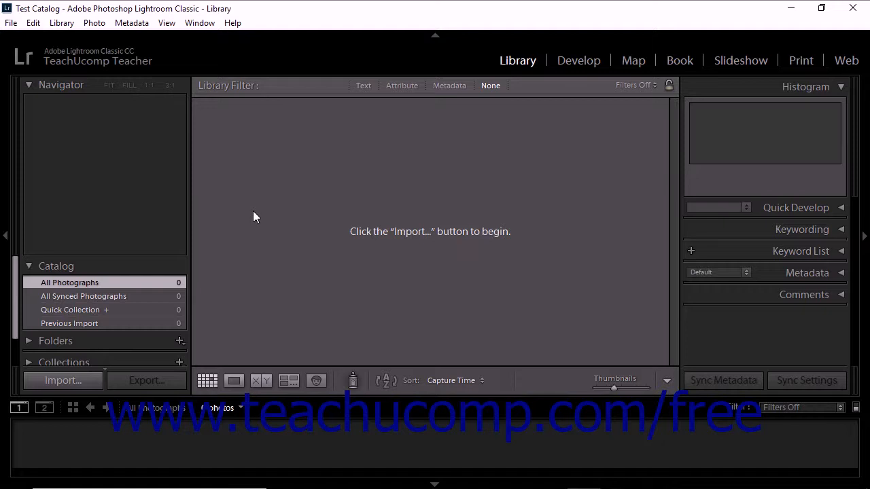
left_click(84, 383)
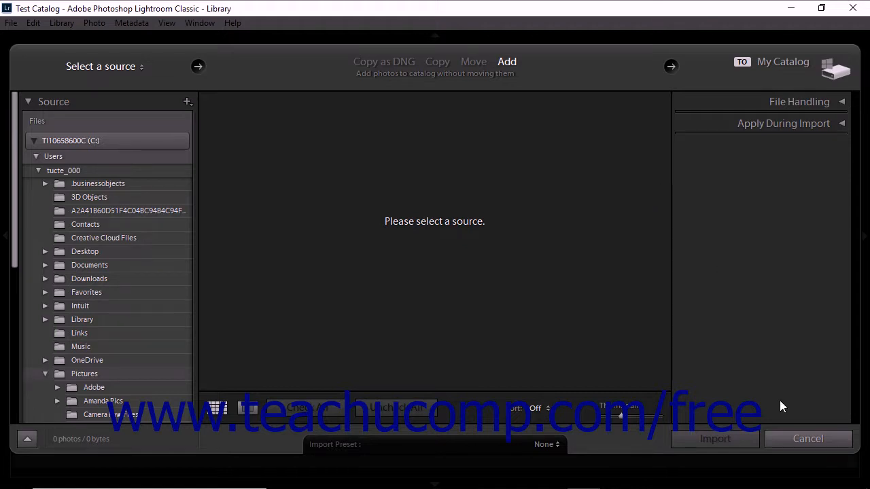
left_click(795, 435)
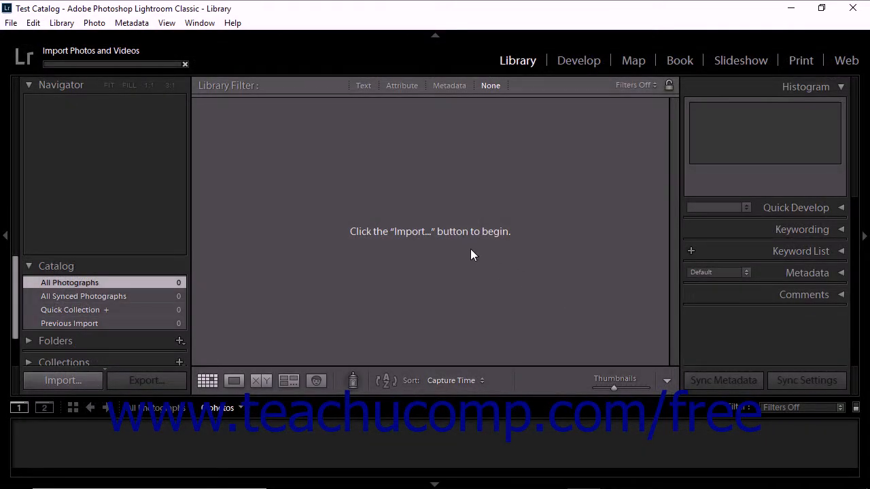
left_click(13, 23)
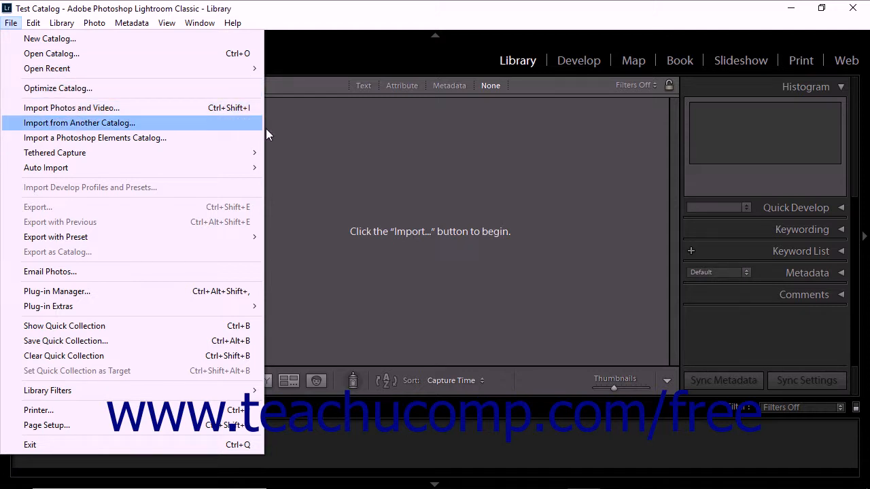
left_click(394, 180)
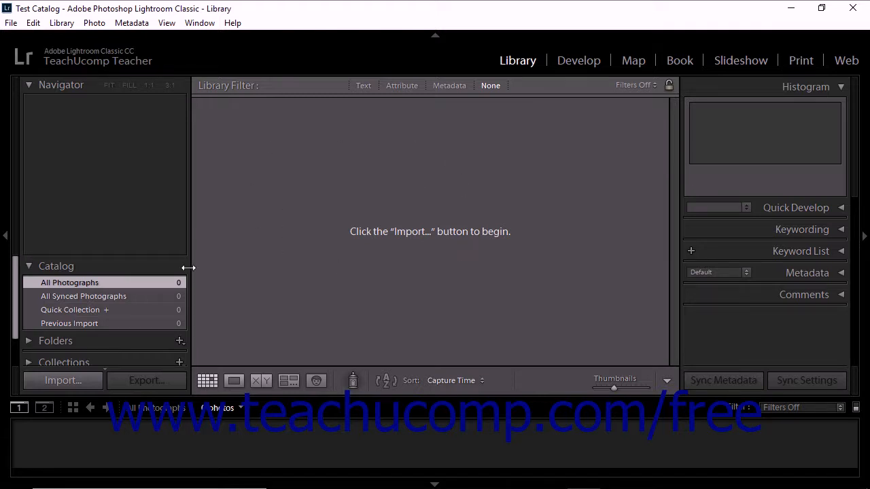
Step: Open the window for importing photos and videos into the catalog
left_click(83, 378)
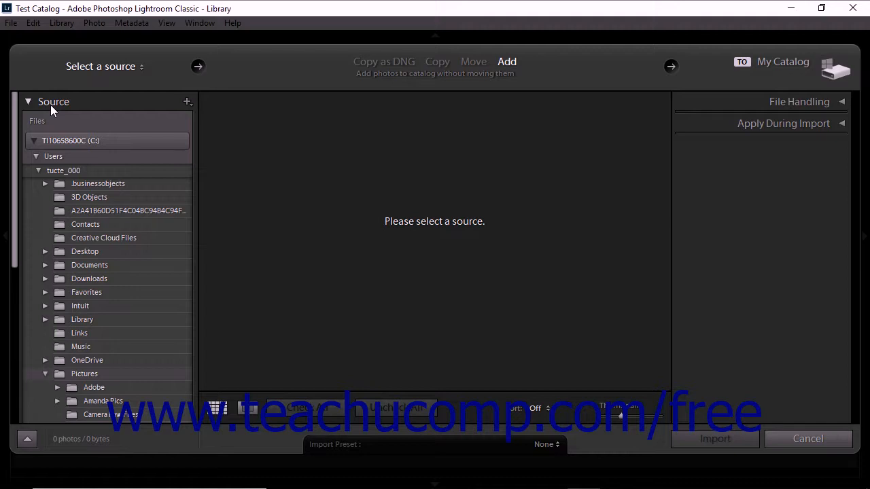
left_click(93, 65)
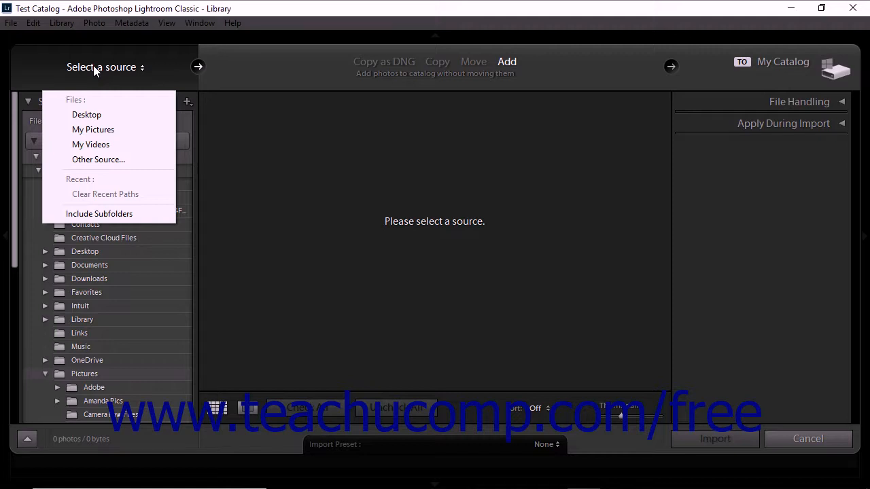
left_click(98, 214)
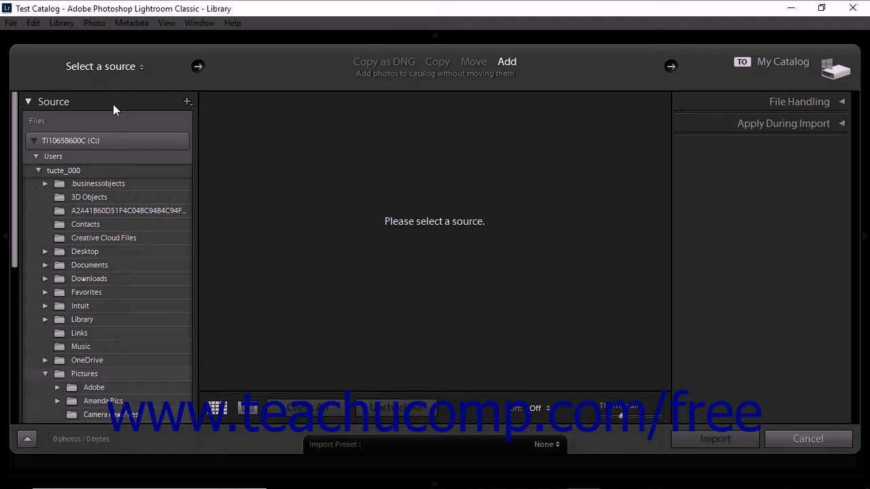
left_click(138, 69)
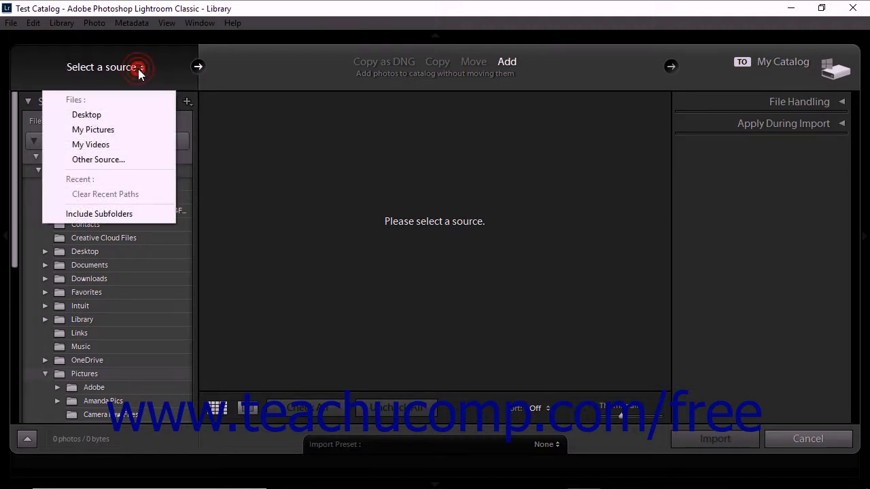
left_click(126, 161)
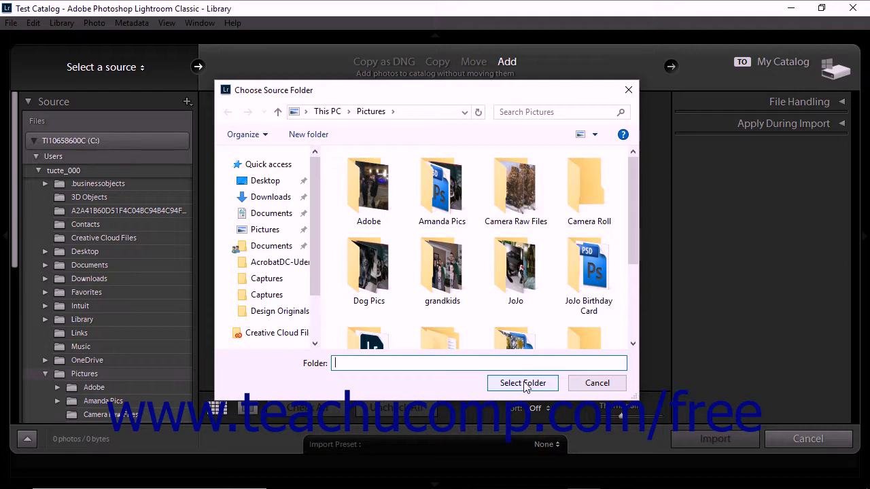
left_click(585, 384)
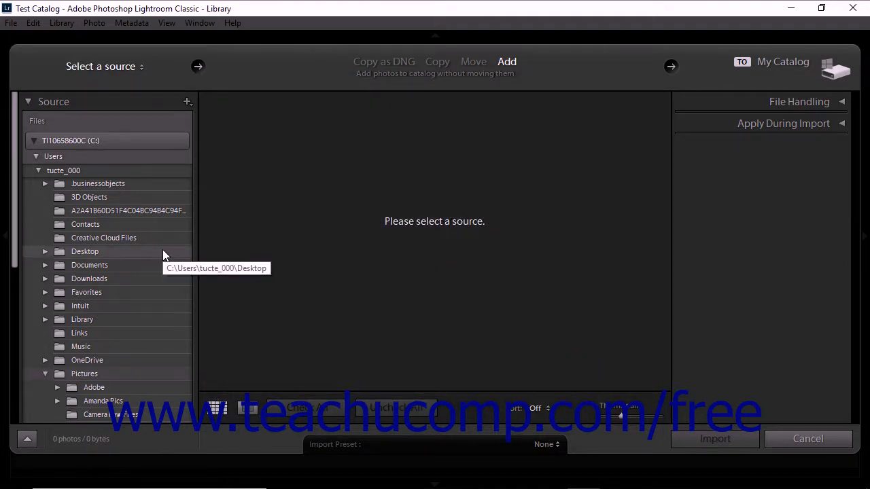
Step: Choose the grandkids folder inside Pictures as the import source and look through its photos
scroll(162, 256, "down", 5)
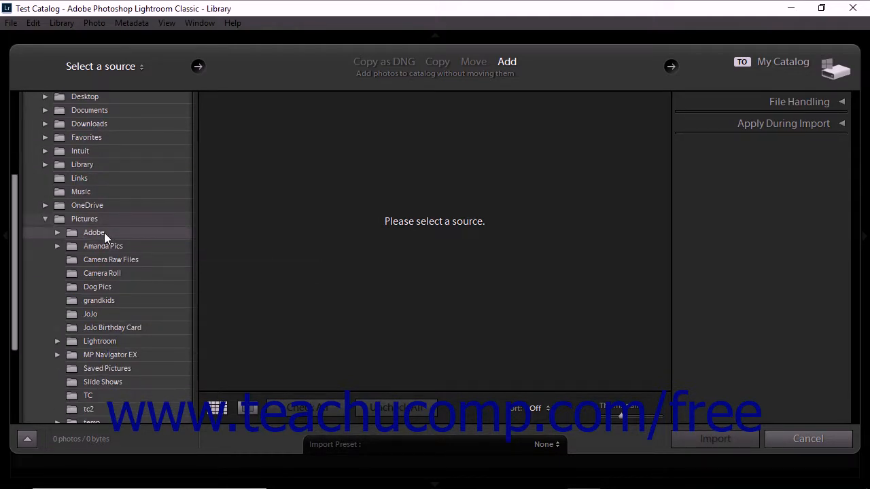
left_click(101, 261)
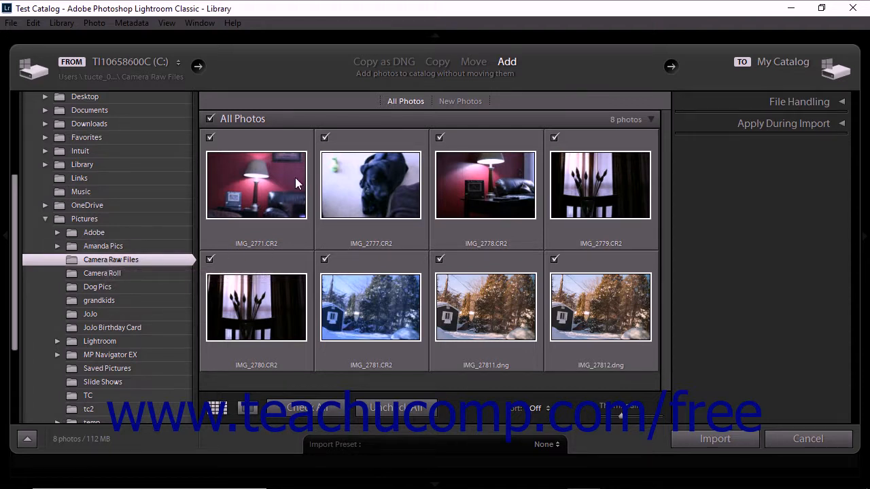
left_click(121, 285)
left_click(109, 302)
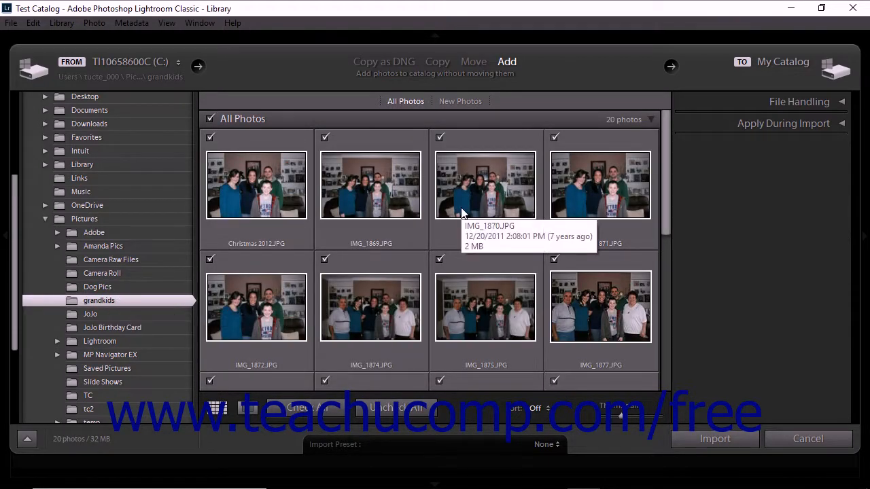
scroll(462, 213, "down", 3)
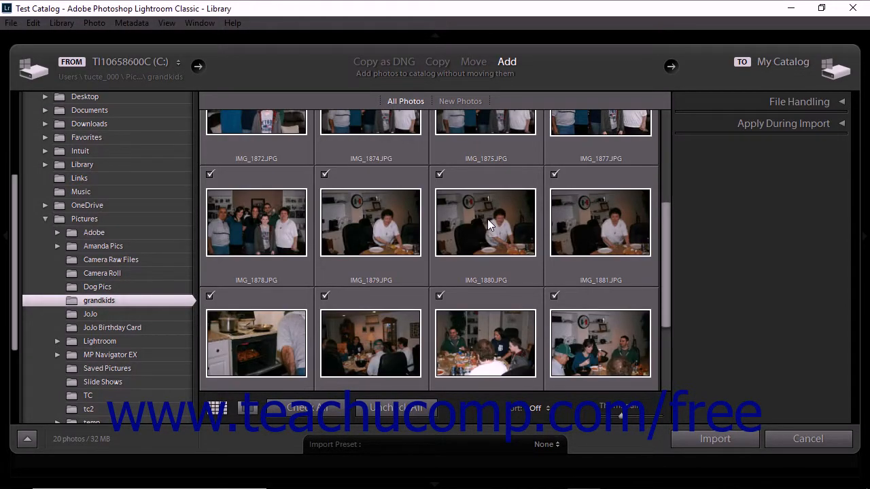
scroll(488, 225, "up", 3)
mouse_move(488, 219)
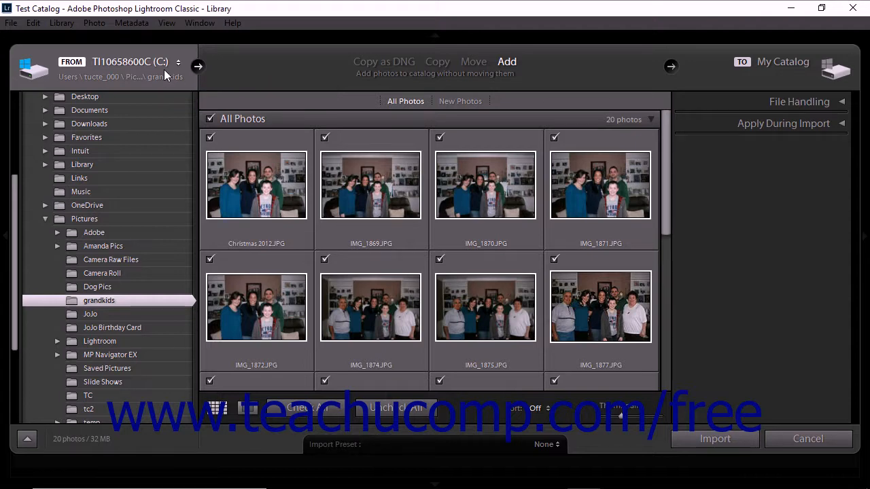
Step: Try including the subfolders of the grandkids source folder
scroll(144, 232, "up", 5)
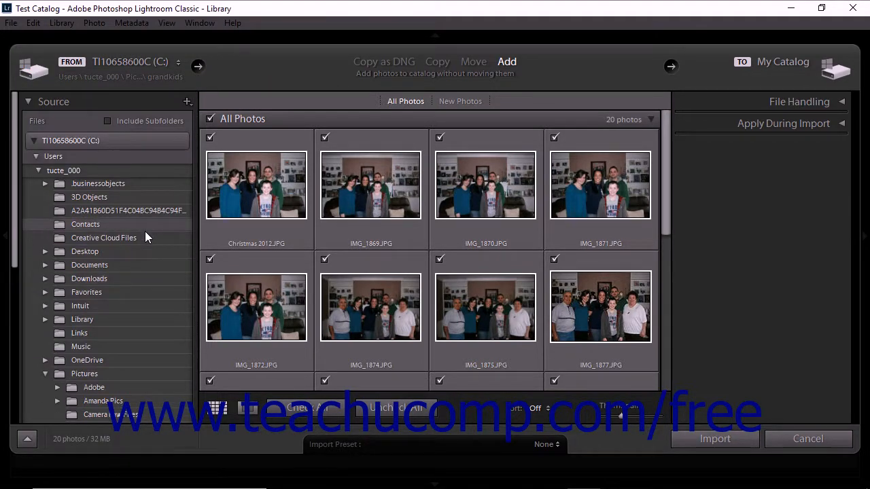
left_click(133, 121)
left_click(133, 120)
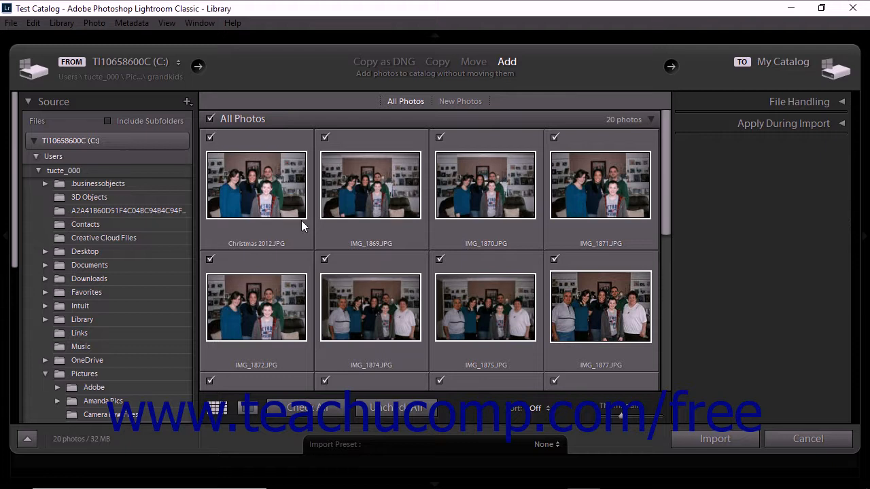
Step: Exclude IMG_1869.JPG and try the New Photos filter, then return to All Photos with every photo included
left_click(324, 138)
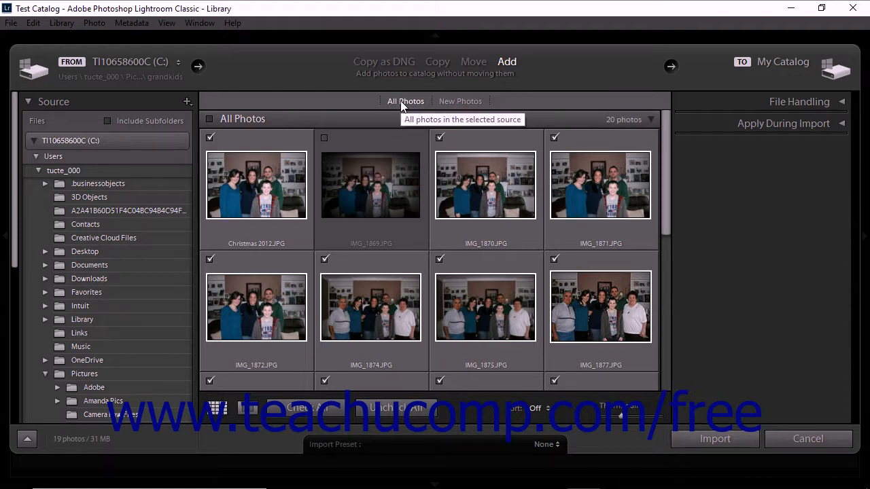
left_click(456, 101)
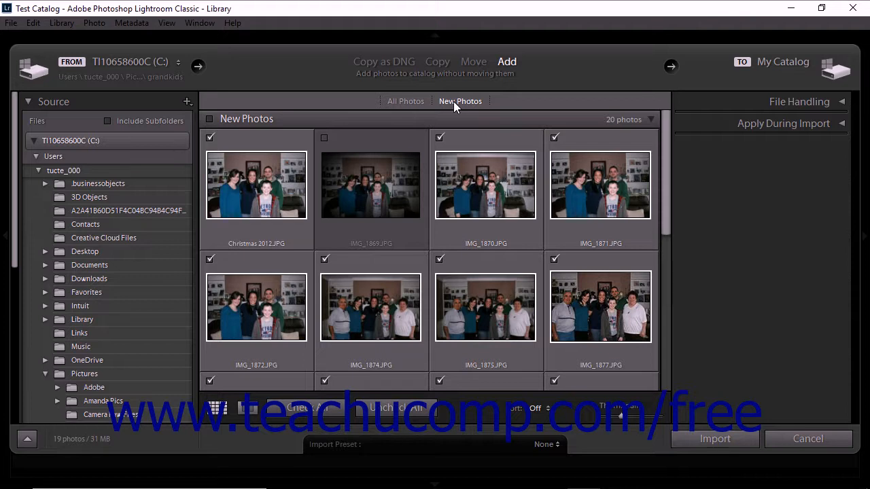
left_click(400, 101)
left_click(245, 120)
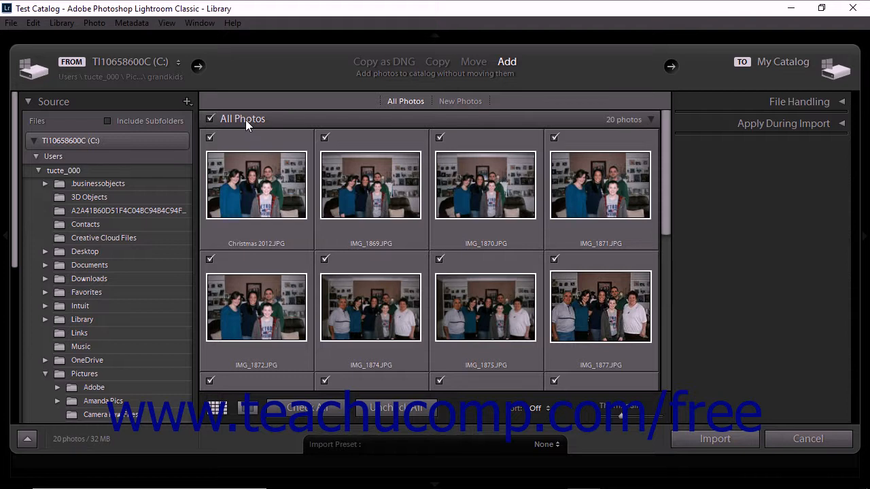
Step: Limit the import selection to only IMG_1869.JPG and IMG_1870.JPG
left_click(246, 119)
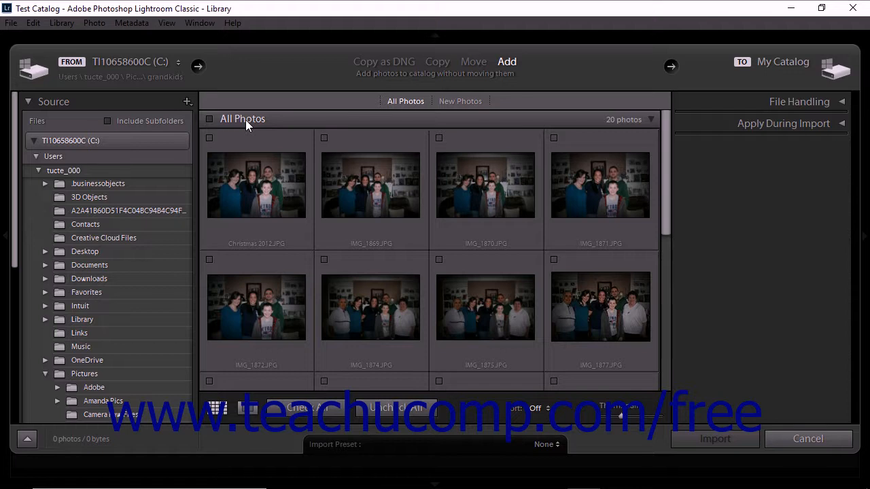
left_click(324, 138)
left_click(439, 138)
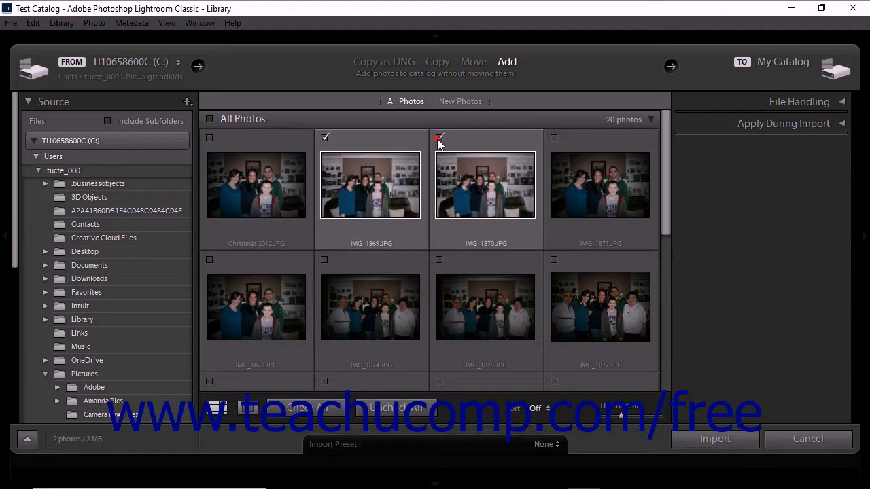
Step: Include every photo of the source folder in the import, then exclude them all
left_click(330, 408)
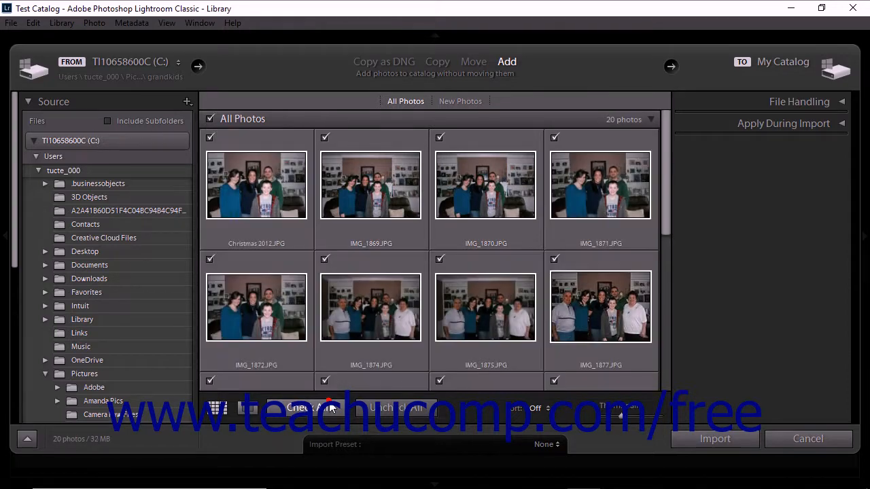
left_click(371, 408)
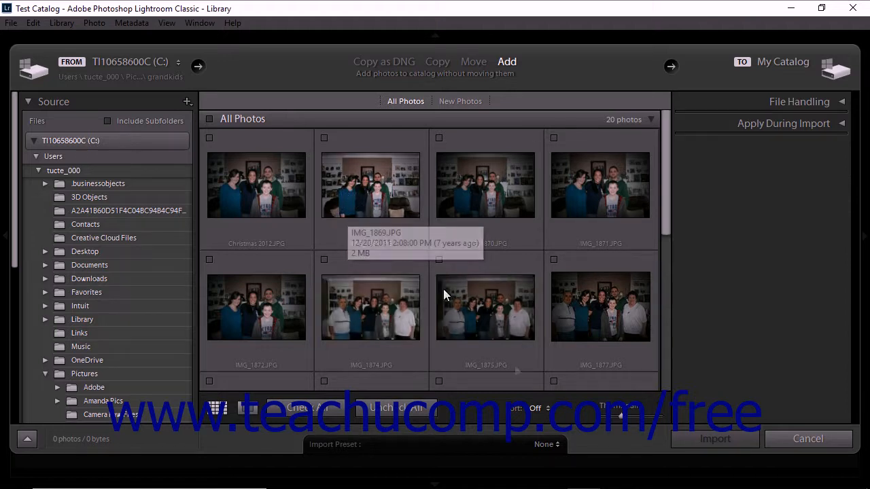
Step: Try sorting the import previews by Capture Time in both directions, then set sorting back to Off
left_click(536, 409)
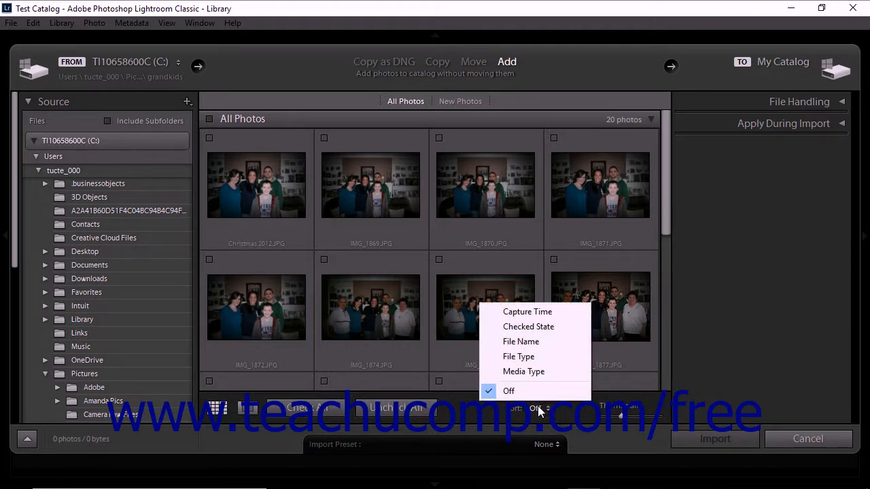
left_click(537, 315)
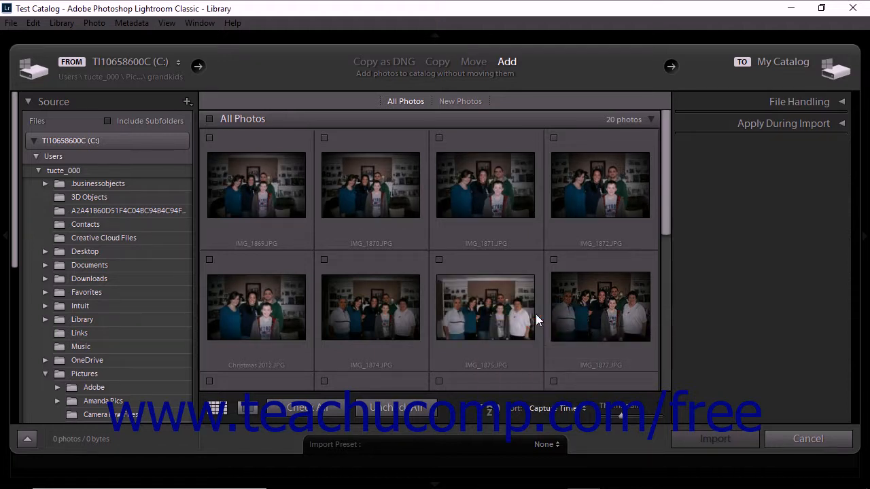
left_click(494, 410)
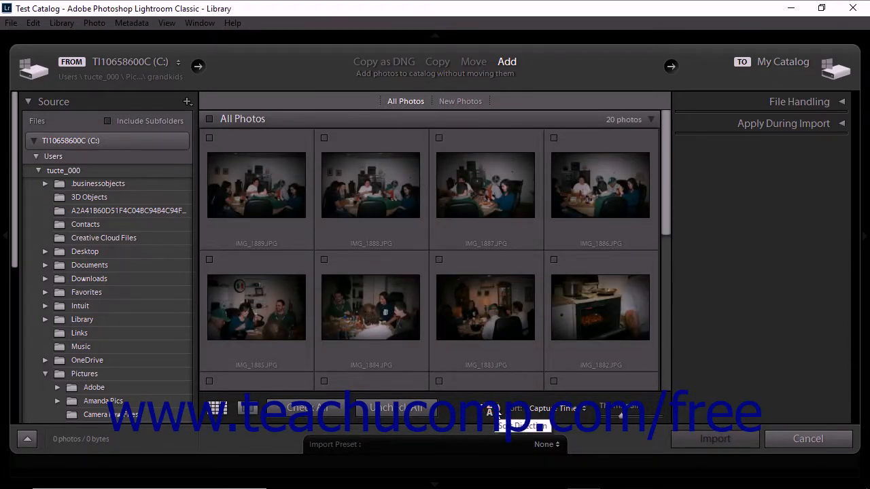
left_click(495, 411)
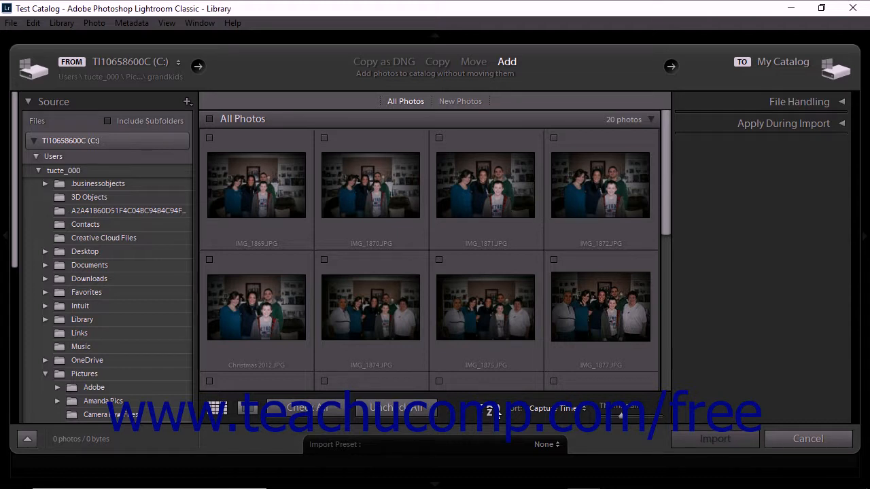
left_click(556, 411)
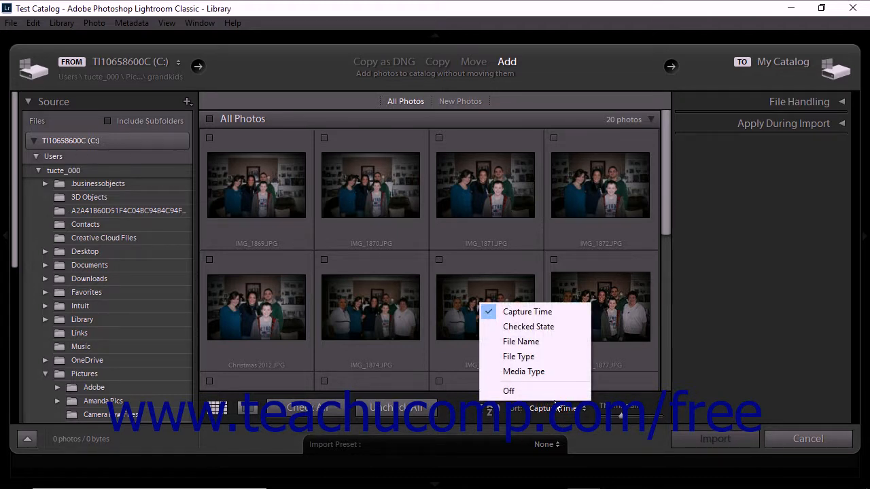
left_click(557, 393)
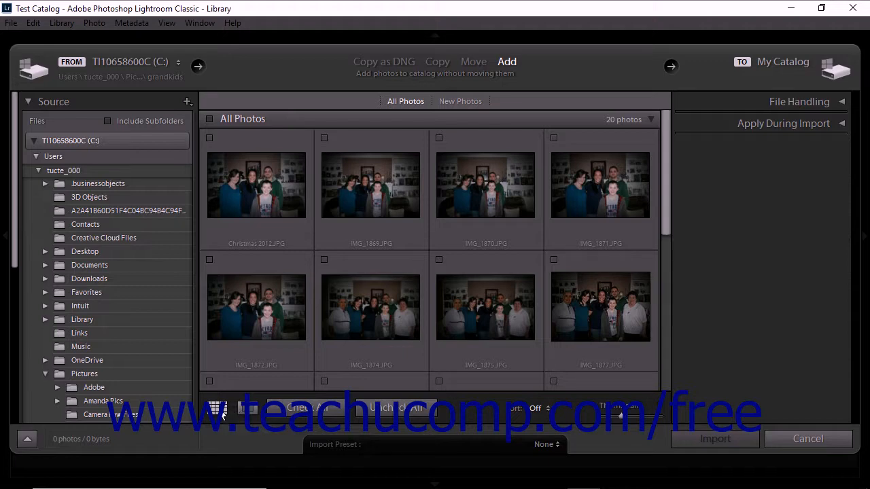
Step: Preview Christmas 2012.JPG in Loupe view, then return to the grid and shrink the thumbnails to five per row
left_click(248, 410)
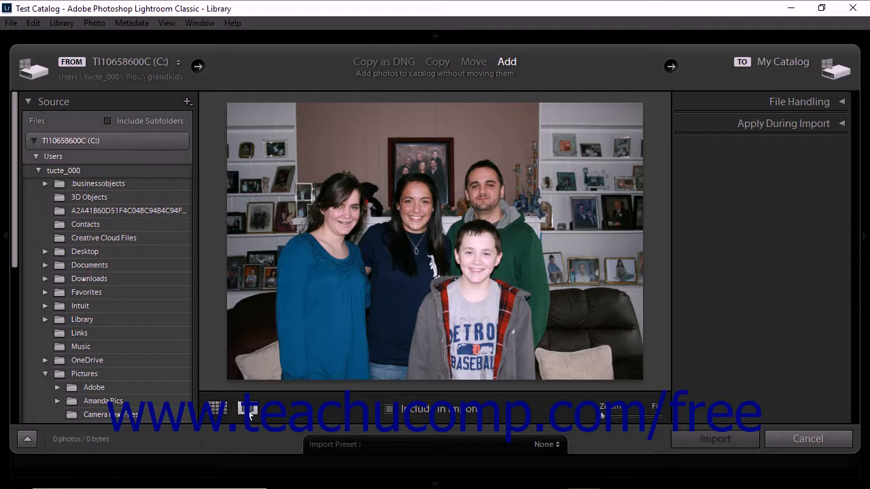
left_click(223, 409)
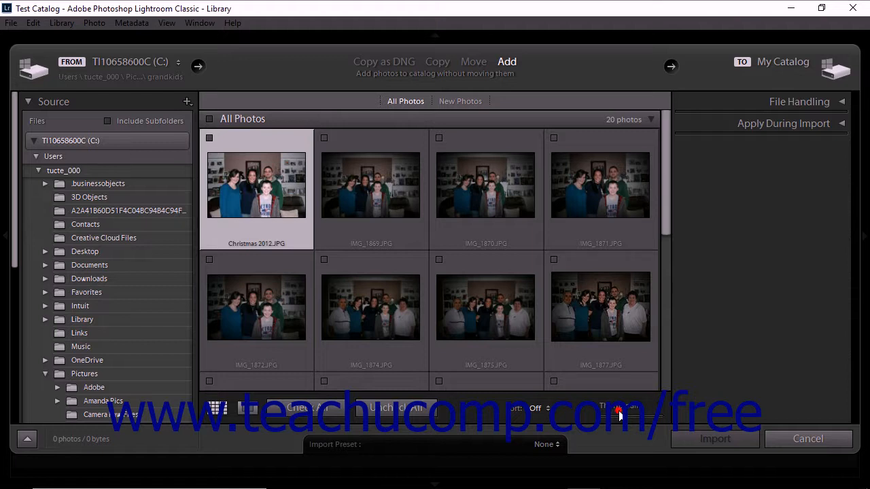
mouse_move(620, 416)
left_mouse_down()
mouse_move(632, 415)
mouse_move(610, 416)
left_mouse_up()
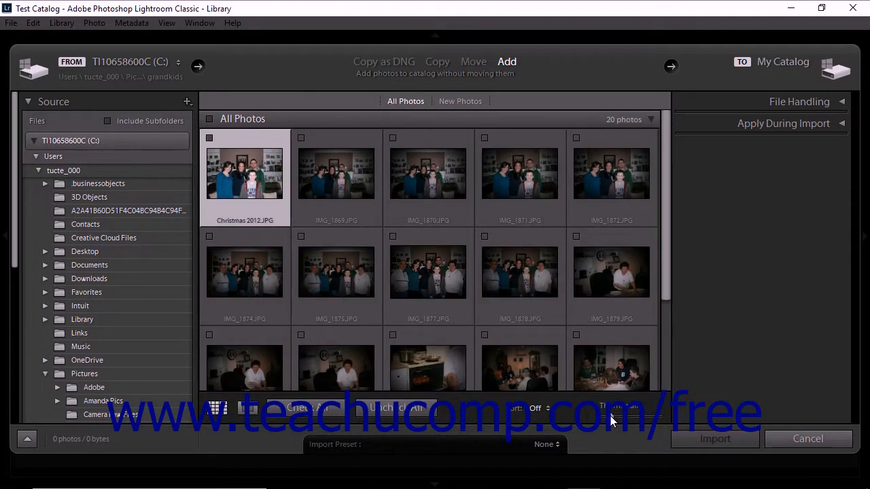
Step: Show Christmas 2012.JPG in Loupe view and include it in the import
left_click(253, 410)
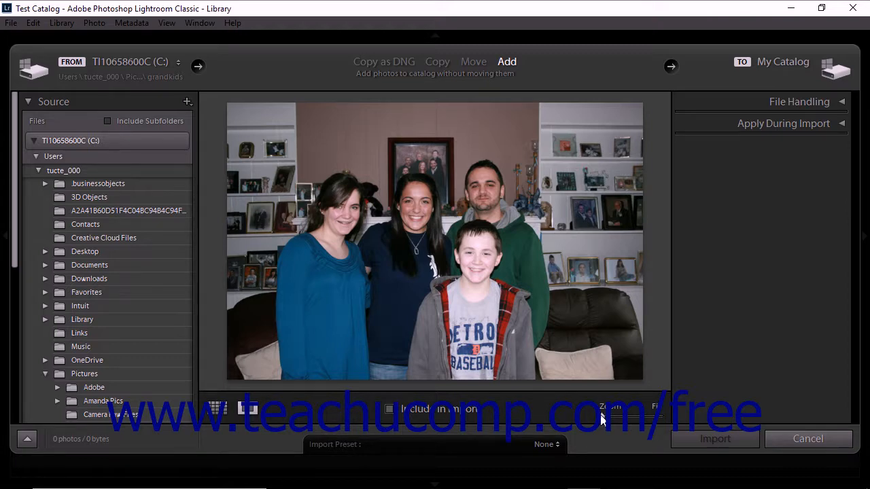
mouse_move(600, 415)
left_mouse_down()
mouse_move(617, 415)
mouse_move(601, 416)
left_mouse_up()
left_click(389, 410)
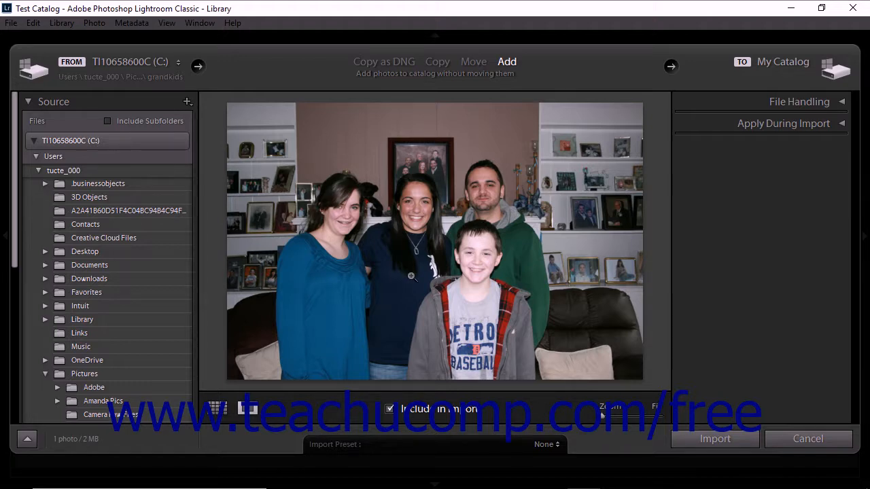
Step: Include IMG_1870.JPG in the import from Loupe view, then return to the grid of photos
left_click(411, 276)
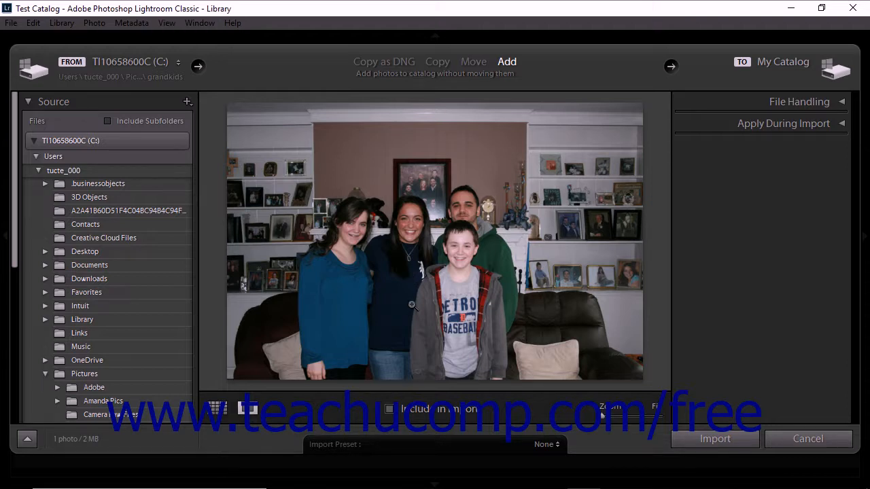
left_click(389, 409)
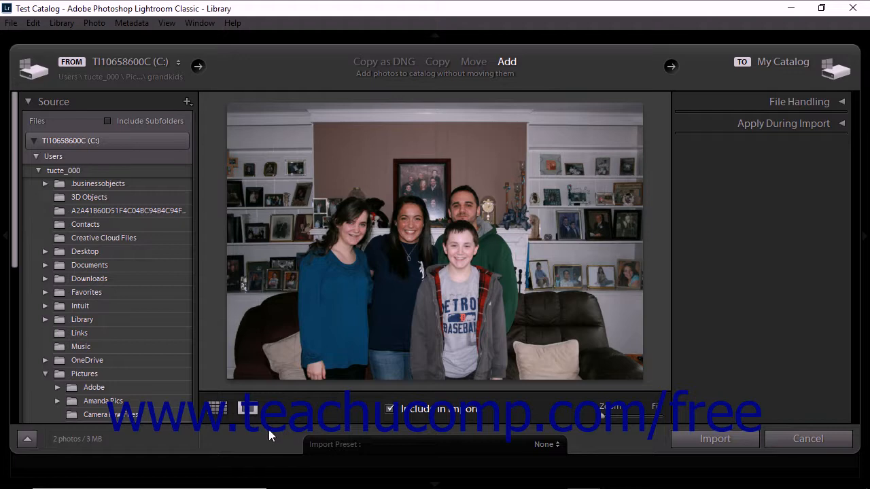
left_click(215, 412)
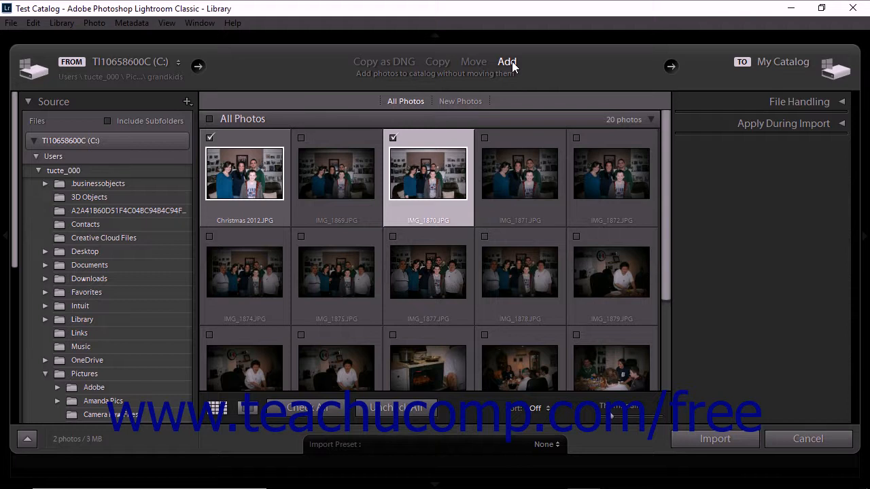
Step: Try the Copy as DNG, Copy, Move and Add import methods, ending with Copy selected
left_click(412, 62)
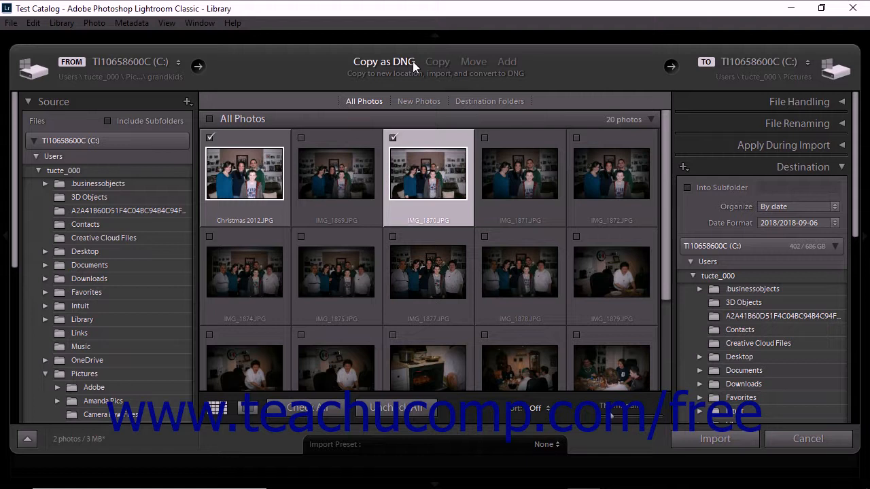
left_click(446, 58)
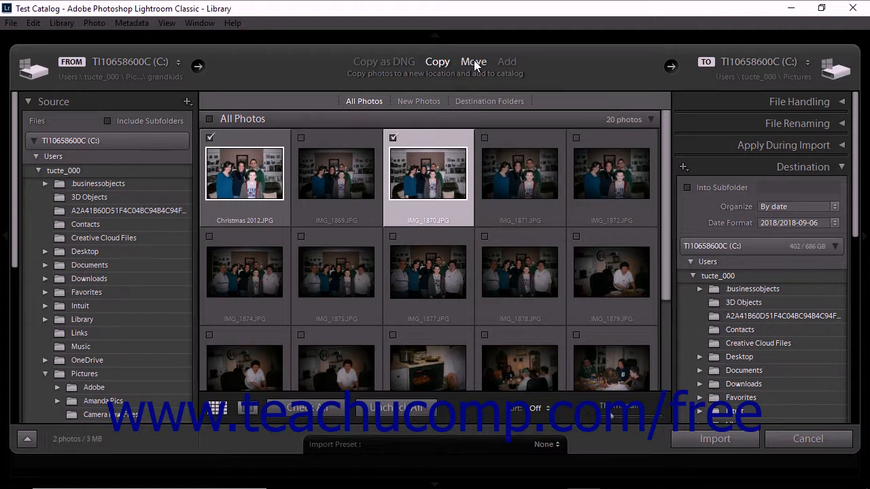
left_click(474, 61)
left_click(502, 61)
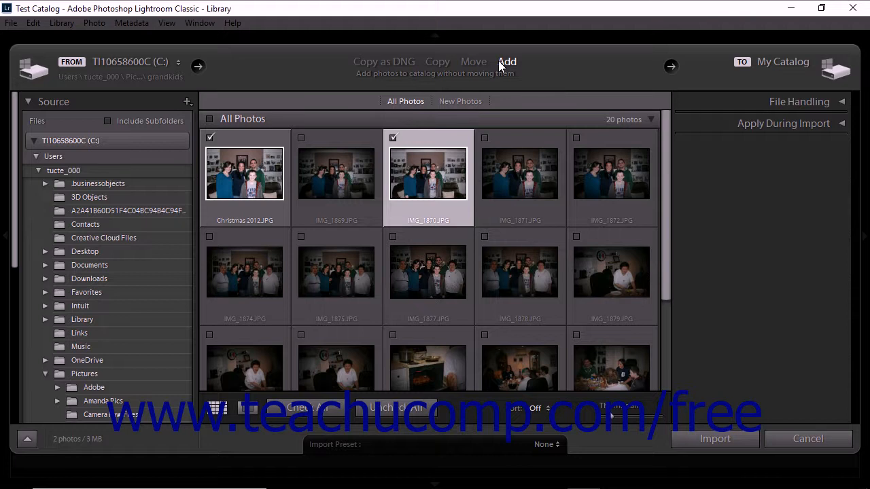
left_click(438, 62)
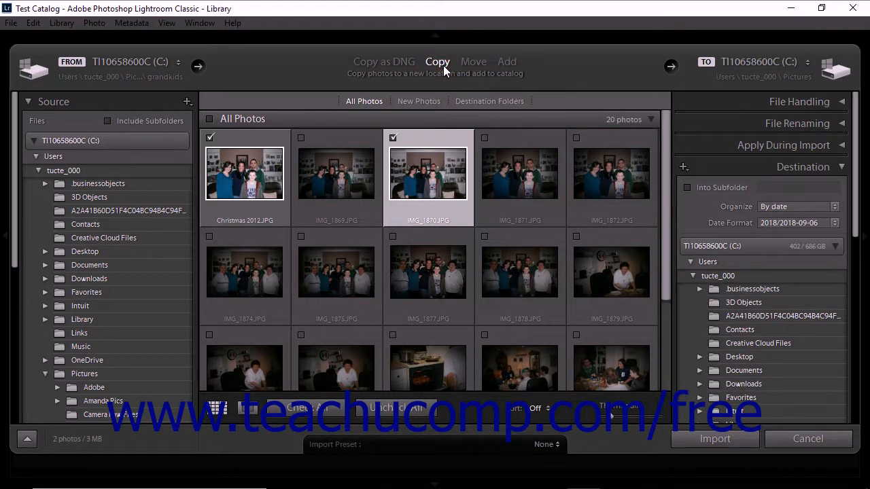
left_click(507, 61)
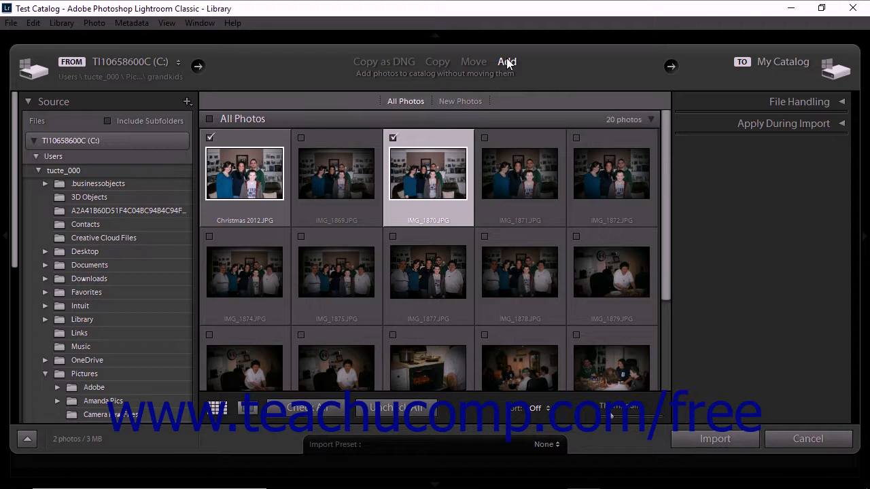
left_click(448, 63)
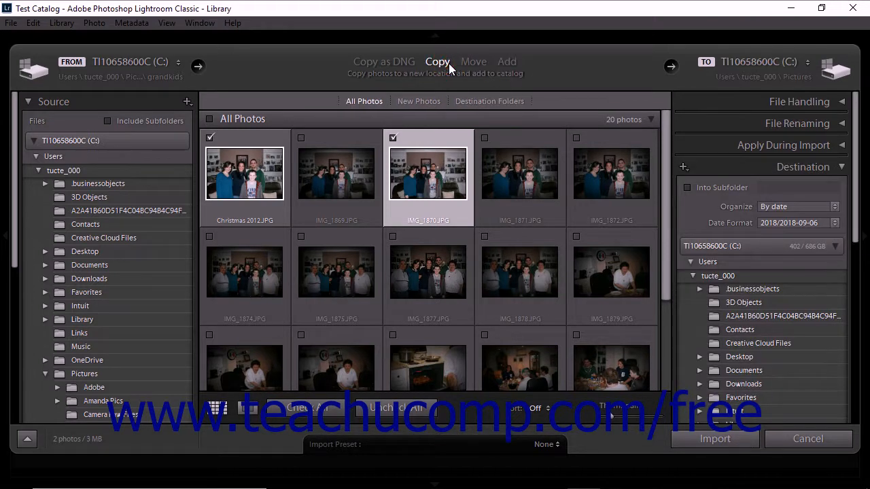
Step: Browse for another destination folder for the copied photos, then dismiss the folder chooser without selecting one
left_click(707, 67)
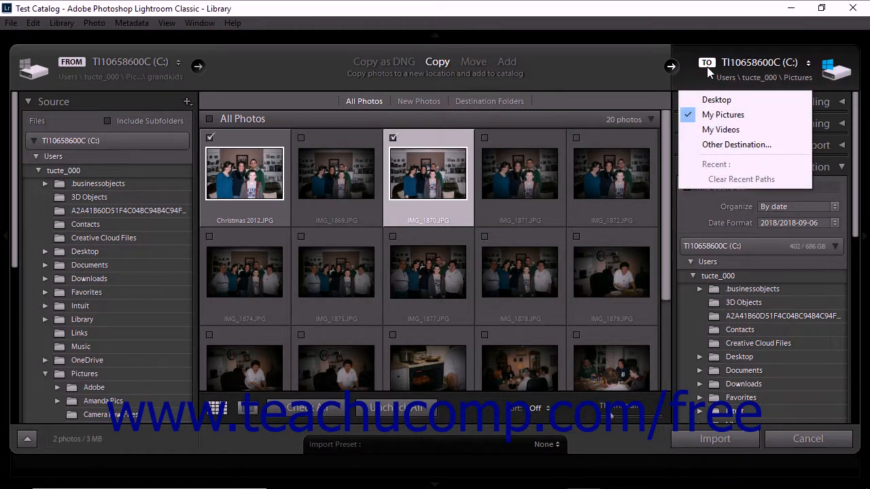
left_click(707, 145)
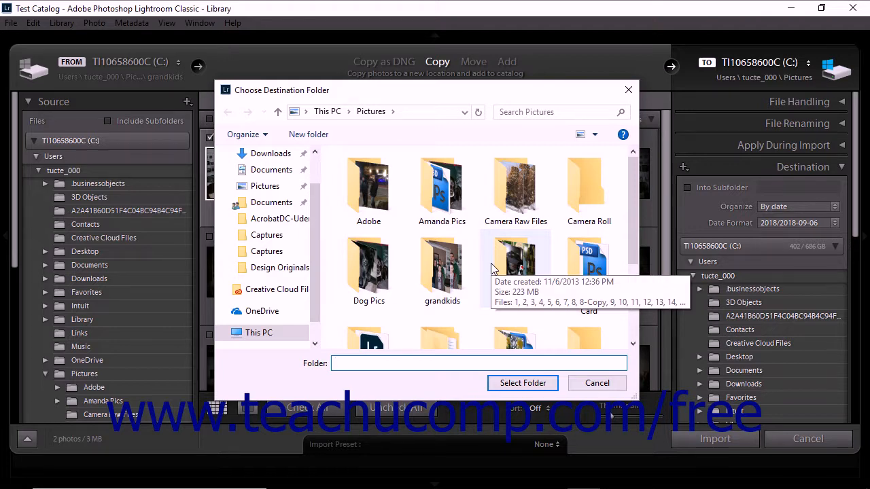
left_click(574, 382)
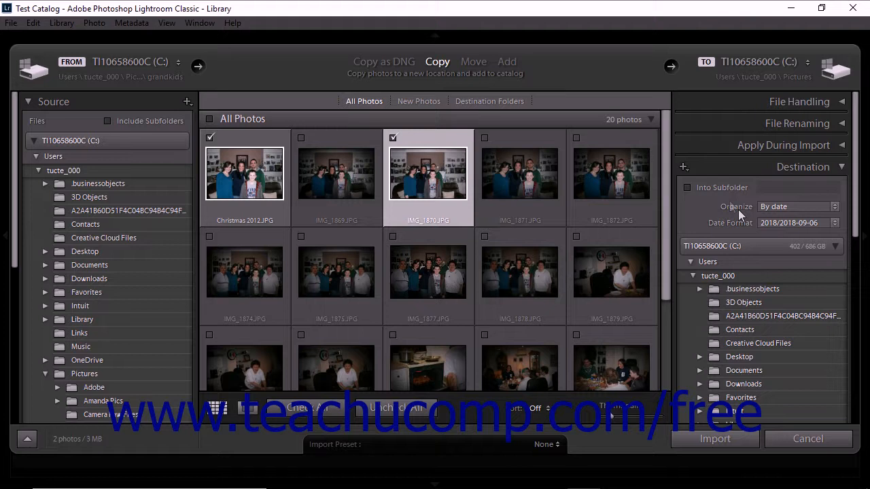
Step: Turn on copying into a subfolder without naming it, and keep the destination organized By date
left_click(707, 189)
left_click(784, 189)
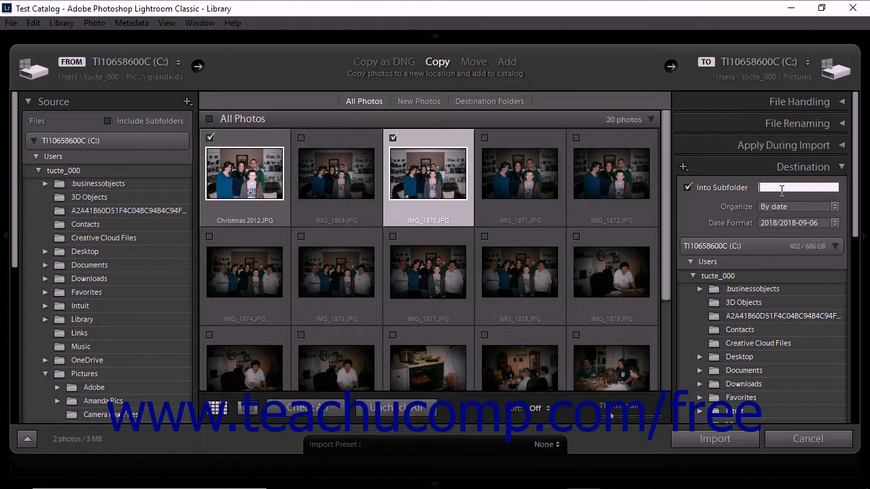
left_click(790, 206)
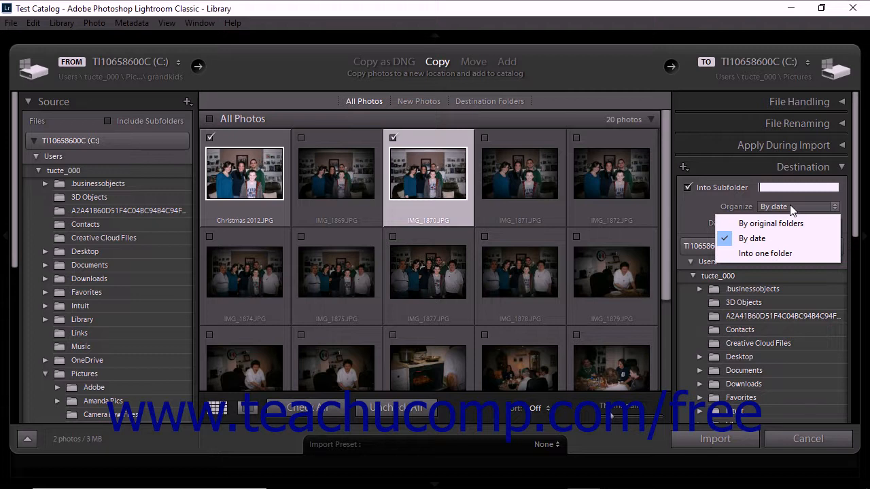
left_click(779, 238)
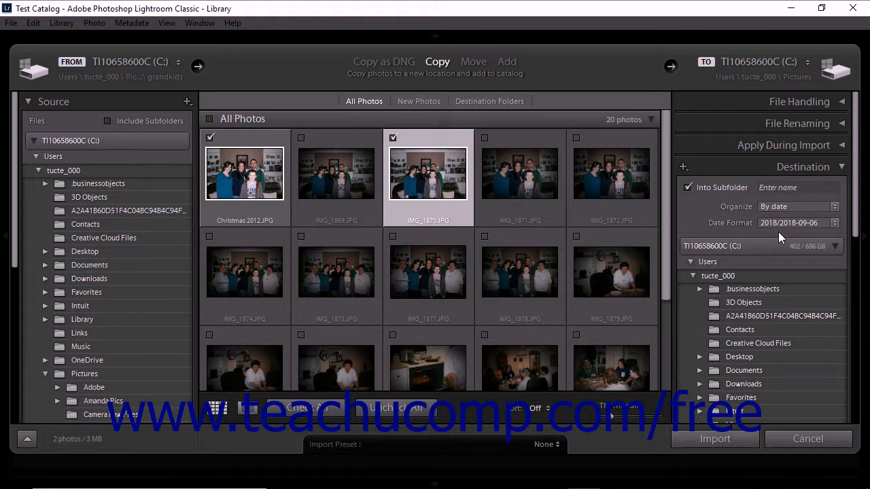
Step: Look through the date formats, then organize the copies Into one folder and turn off the subfolder option
left_click(835, 222)
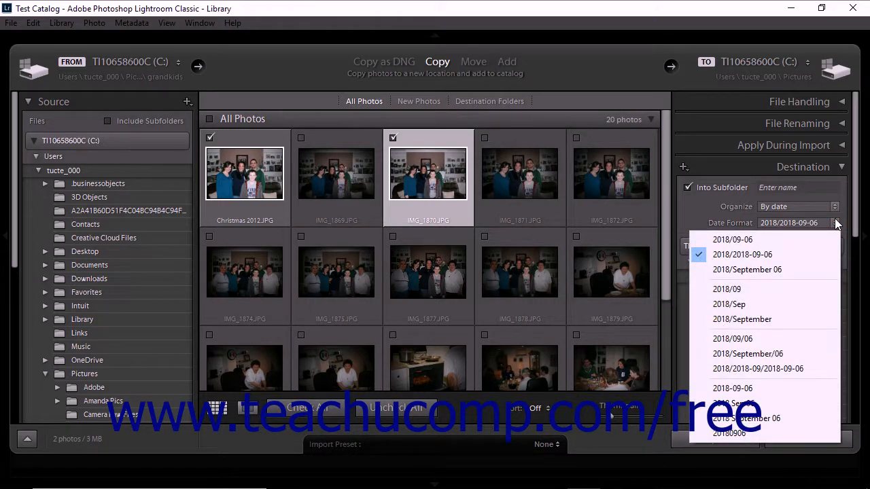
left_click(835, 206)
left_click(796, 251)
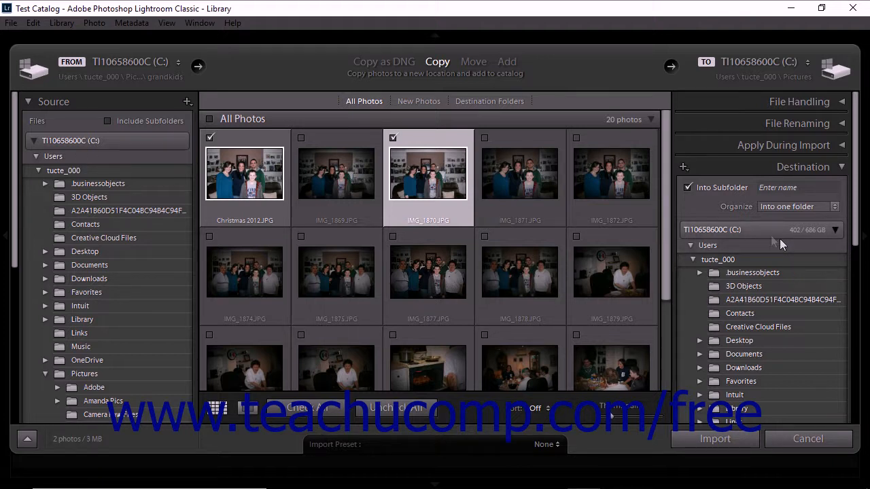
left_click(687, 188)
Step: Examine the Apply During Import, File Renaming and File Handling options in turn, collapsing each one again
left_click(766, 145)
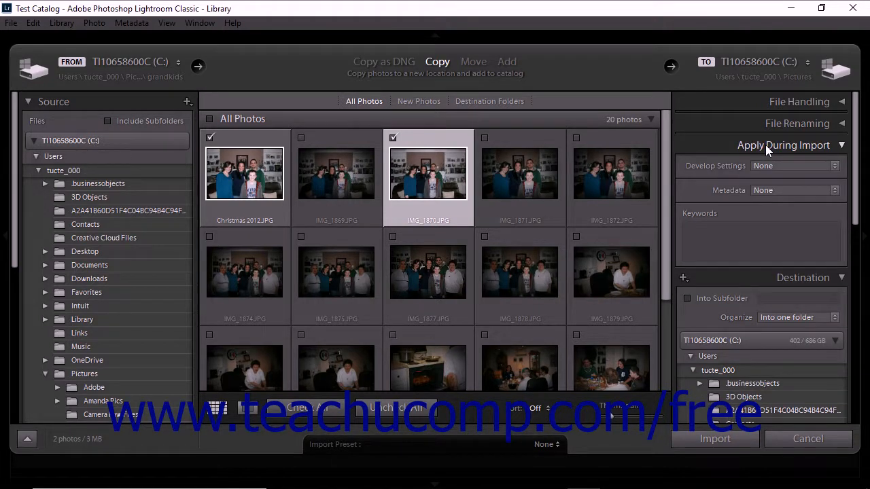
left_click(766, 144)
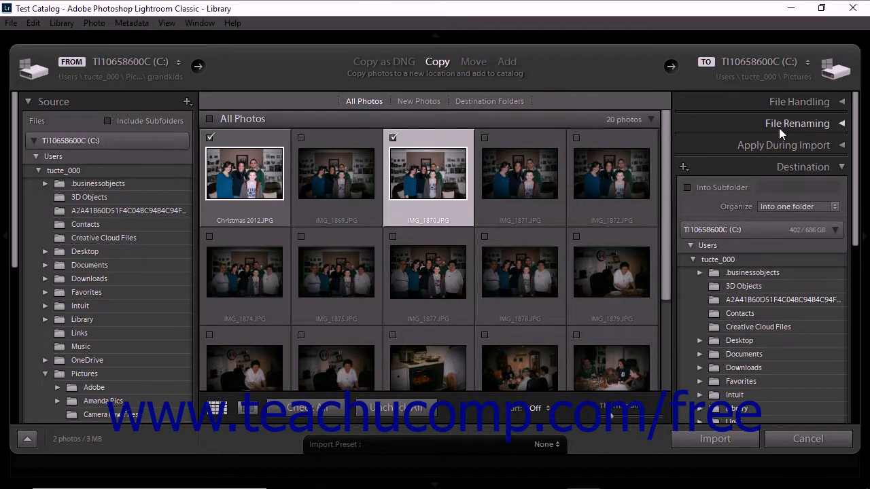
left_click(779, 127)
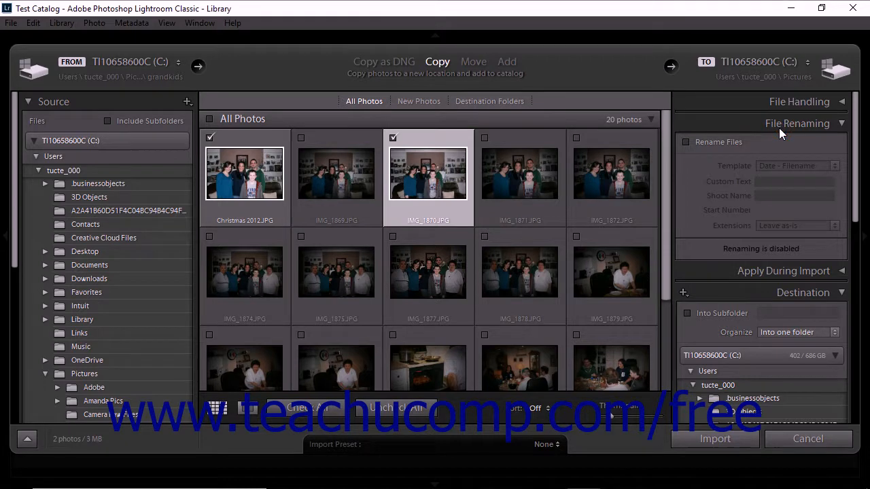
left_click(779, 128)
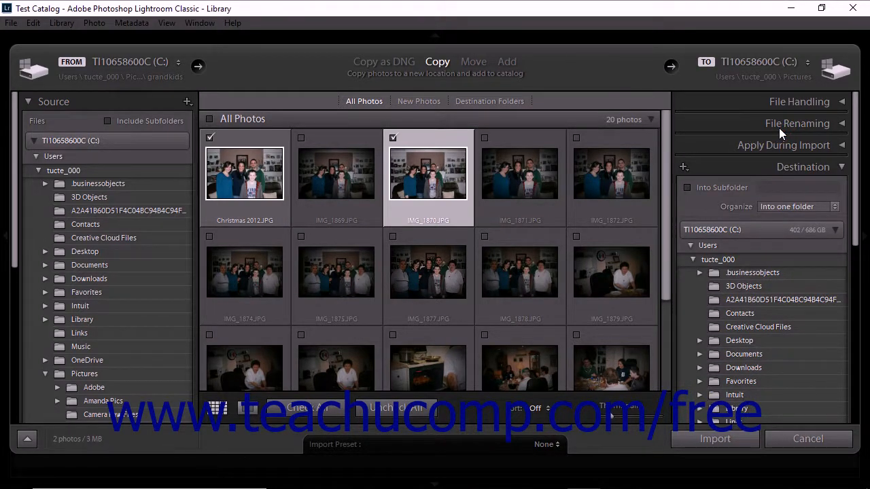
left_click(779, 104)
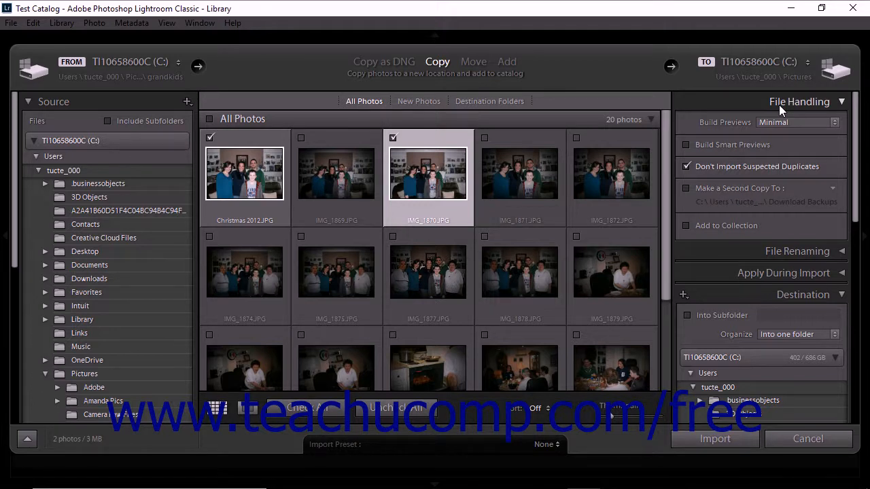
left_click(779, 105)
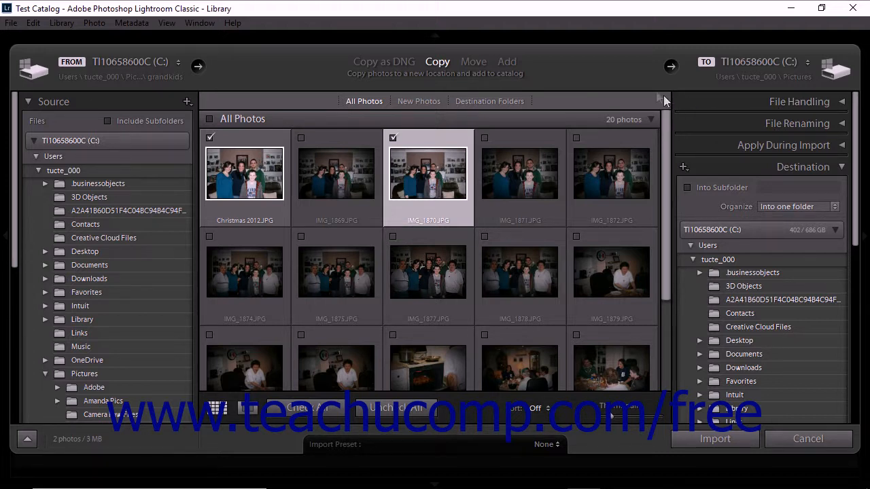
Step: Set the import method to Add and import the two included photos into the catalog
left_click(514, 61)
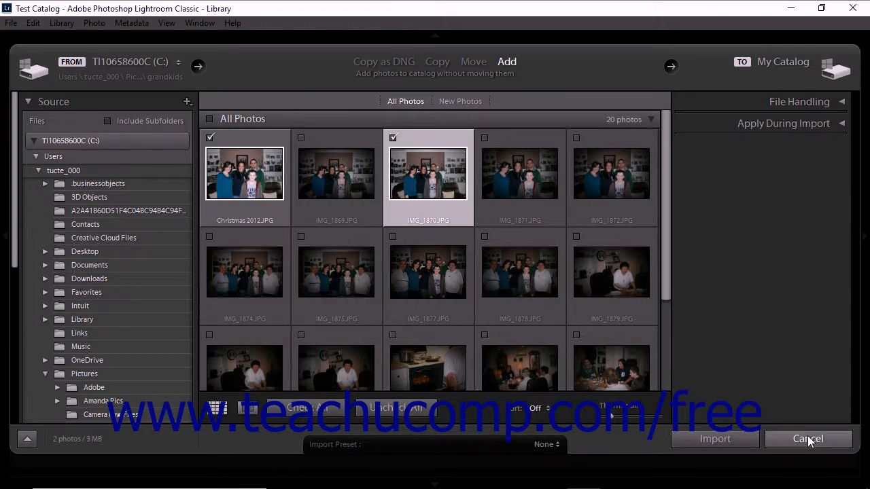
left_click(735, 438)
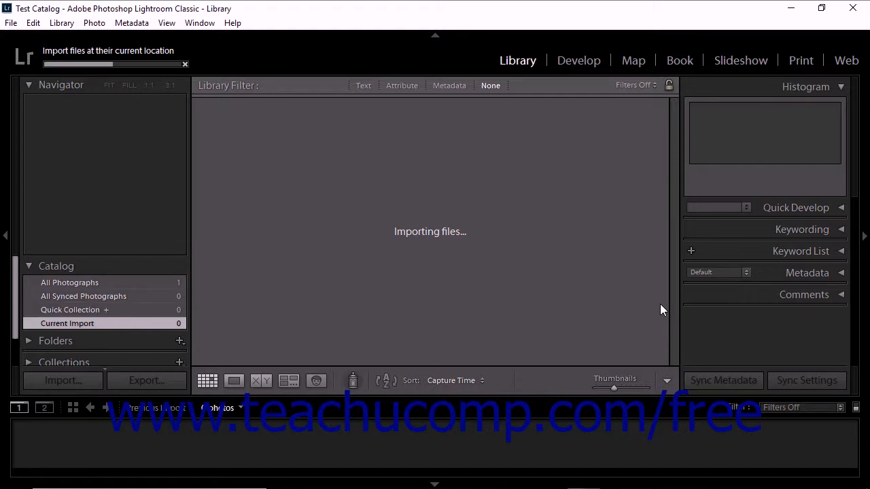